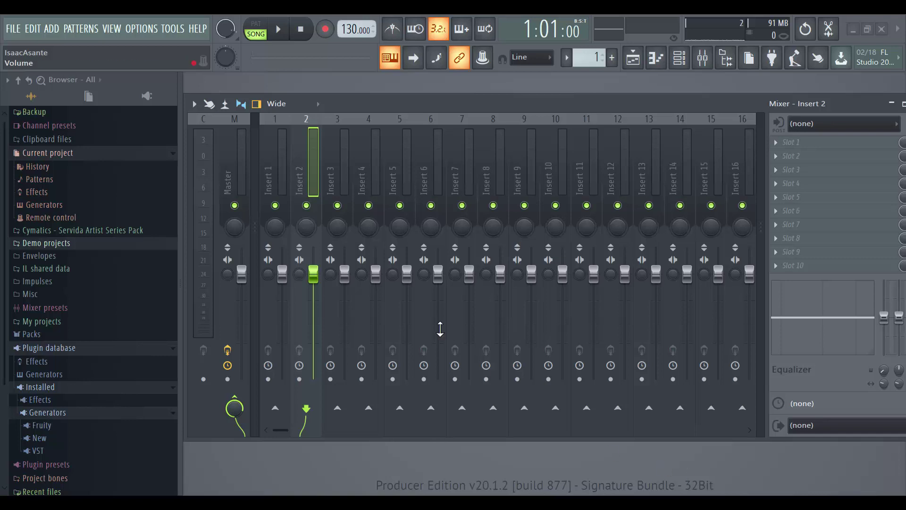
Check the Audio settings Device list, confirm FL Studio ASIO, and close the settings.
left_click(176, 30)
mouse_move(149, 33)
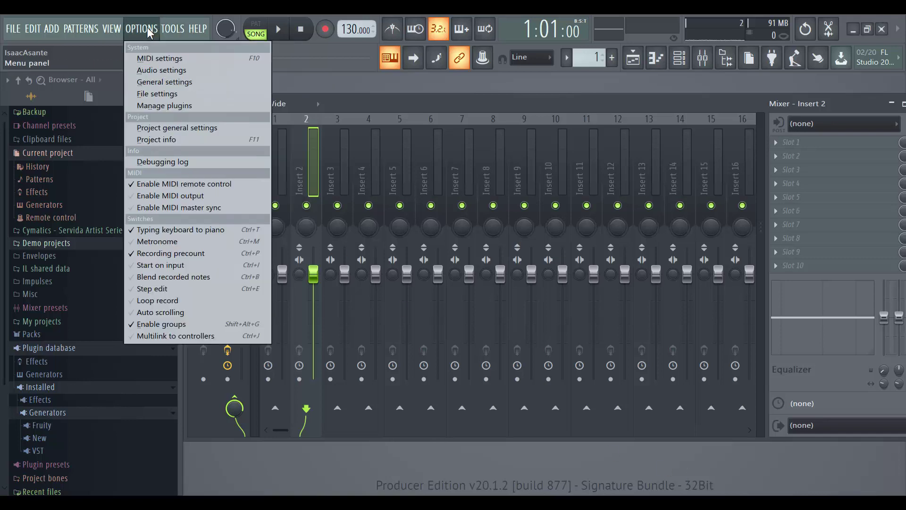
left_click(157, 72)
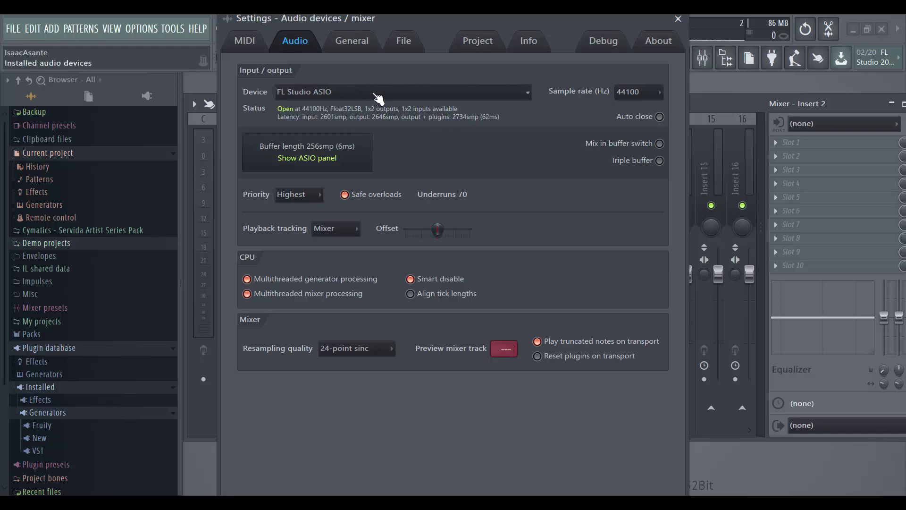
left_click(378, 99)
left_click(378, 98)
left_click(378, 98)
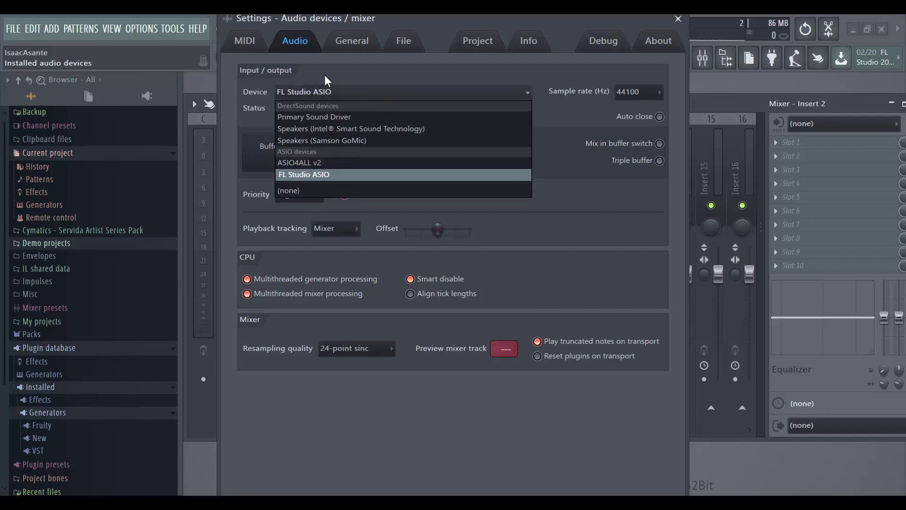
left_click(343, 78)
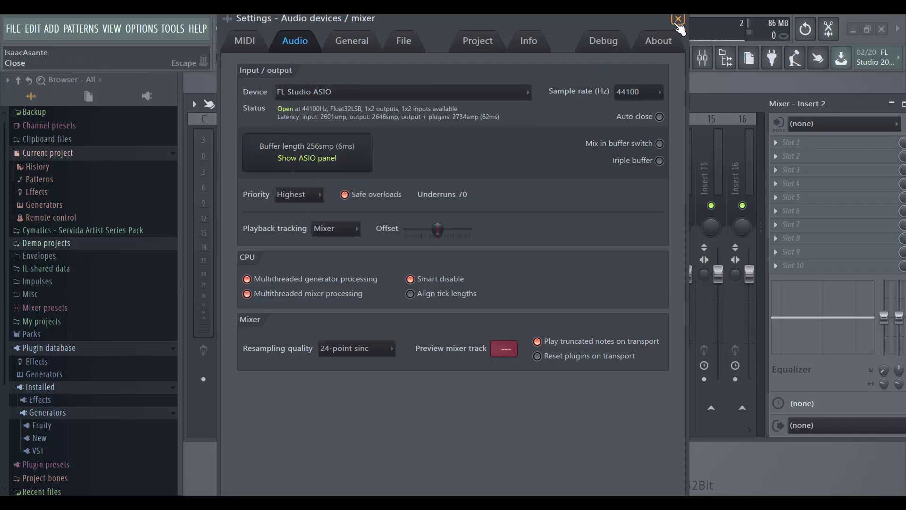
left_click(678, 20)
Reopen Audio settings and keep FL Studio ASIO as the audio device.
left_click(198, 28)
mouse_move(140, 29)
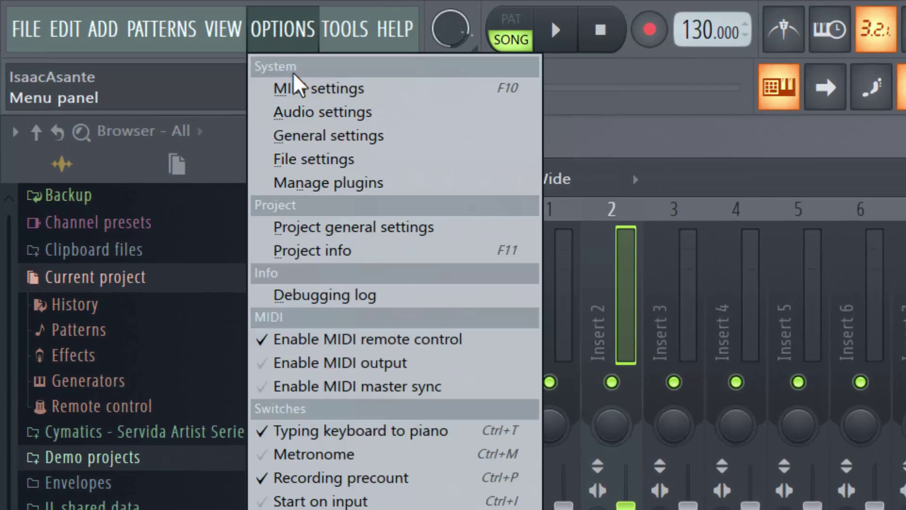
left_click(324, 118)
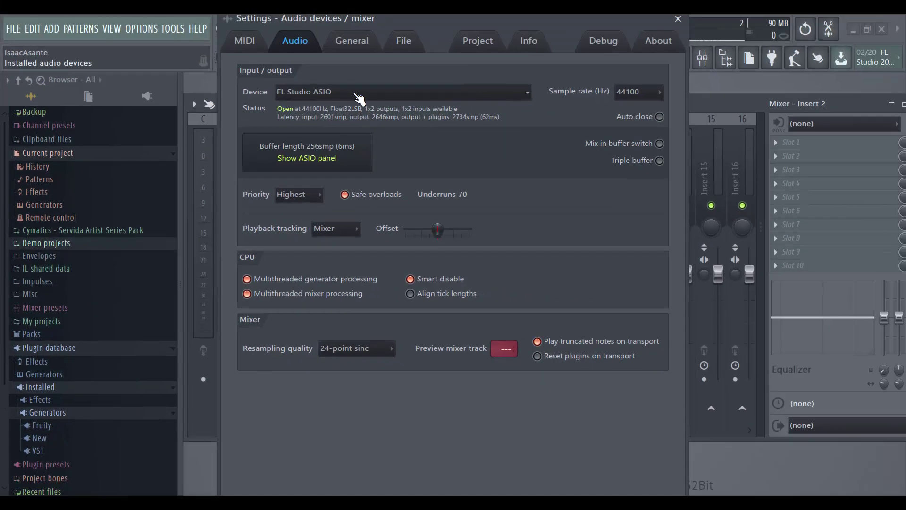
left_click(359, 97)
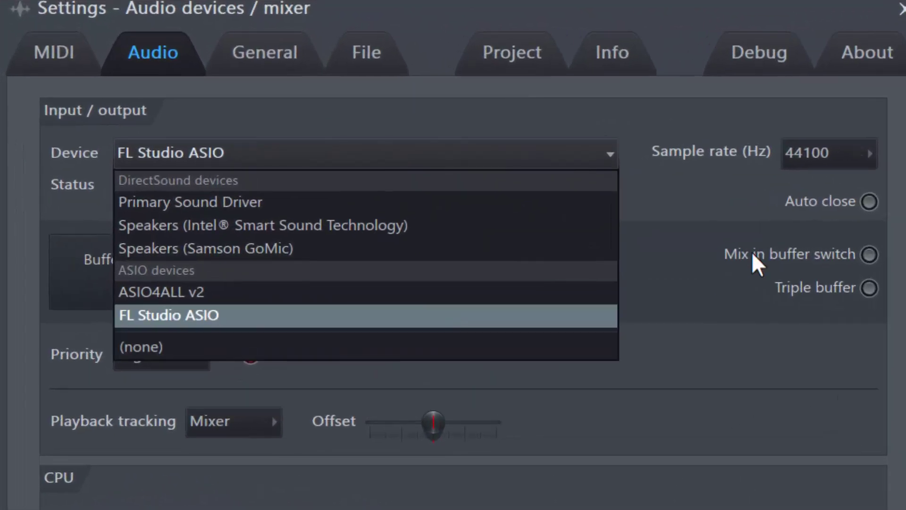
left_click(676, 193)
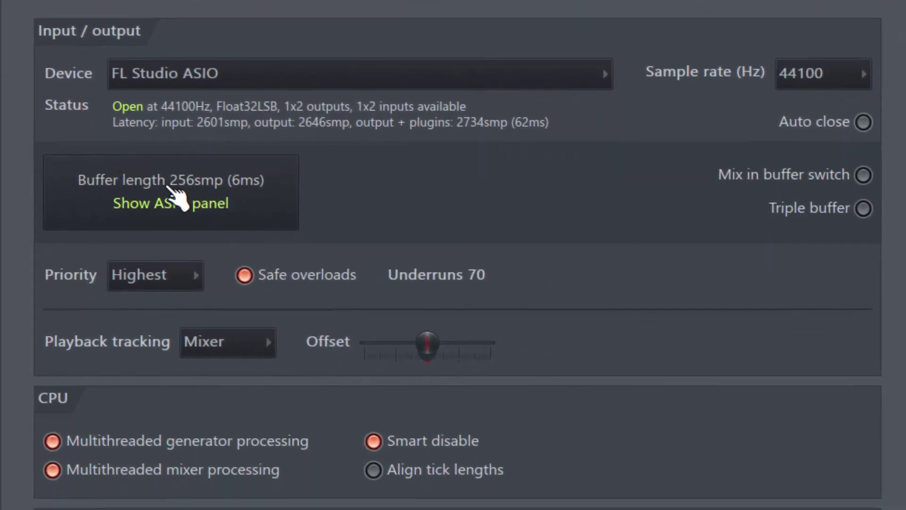
In the ASIO panel, try a 512 buffer, revert to 256, and check GoMic input and Intel output.
left_click(226, 184)
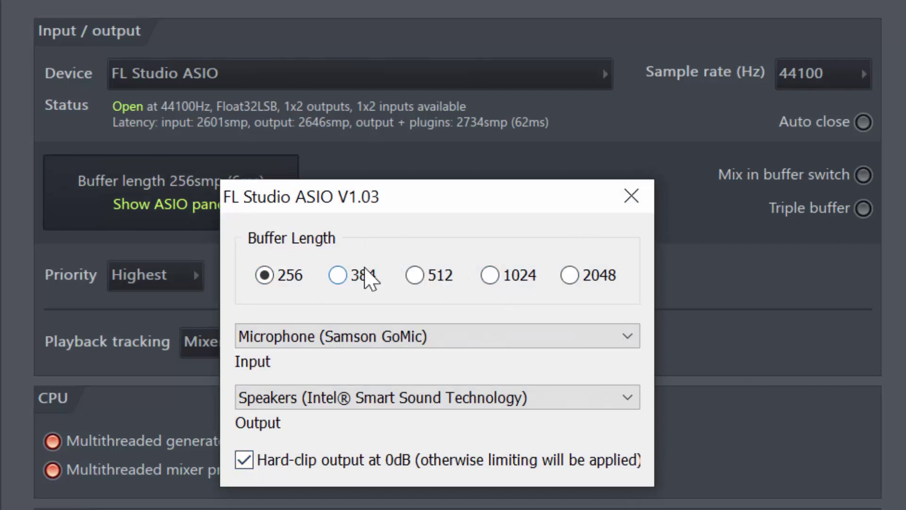
left_click(414, 275)
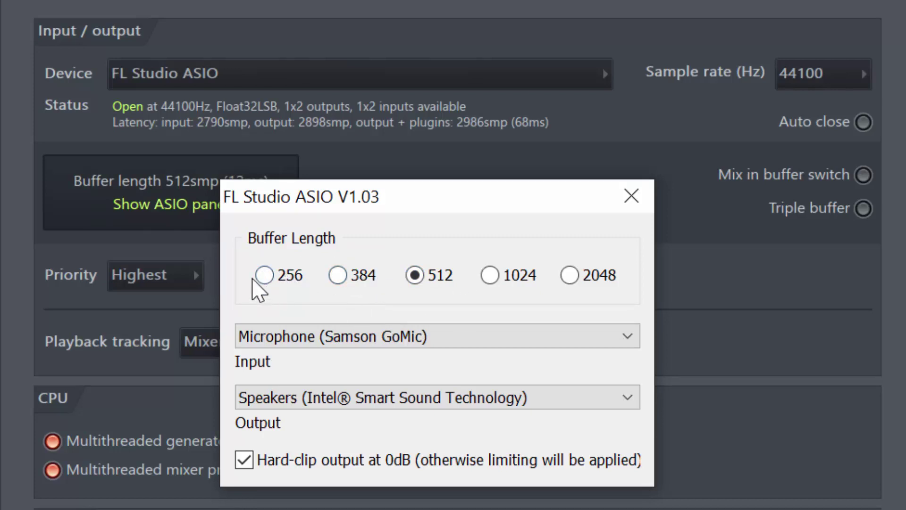
left_click(266, 275)
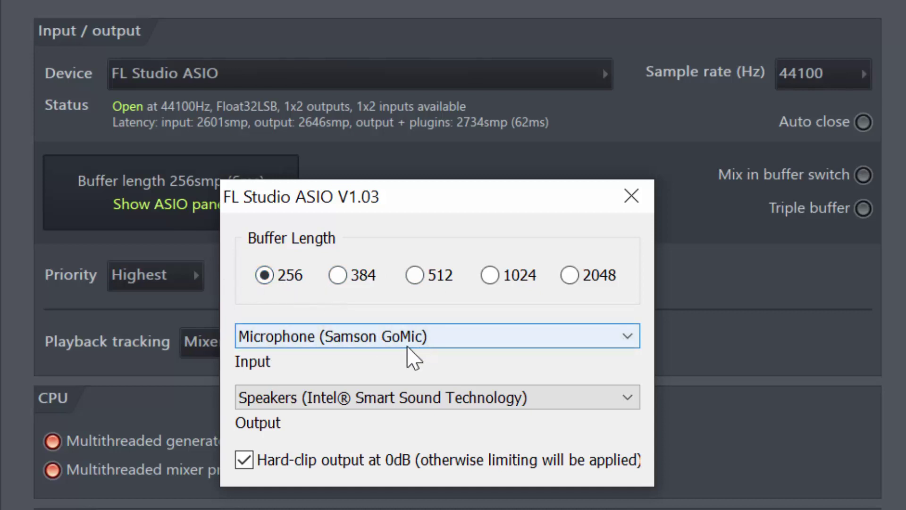
left_click(389, 344)
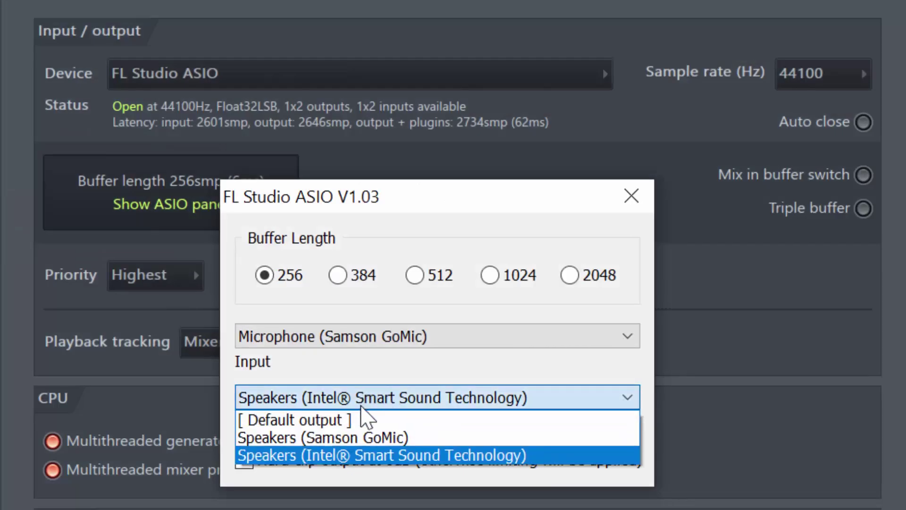
left_click(396, 365)
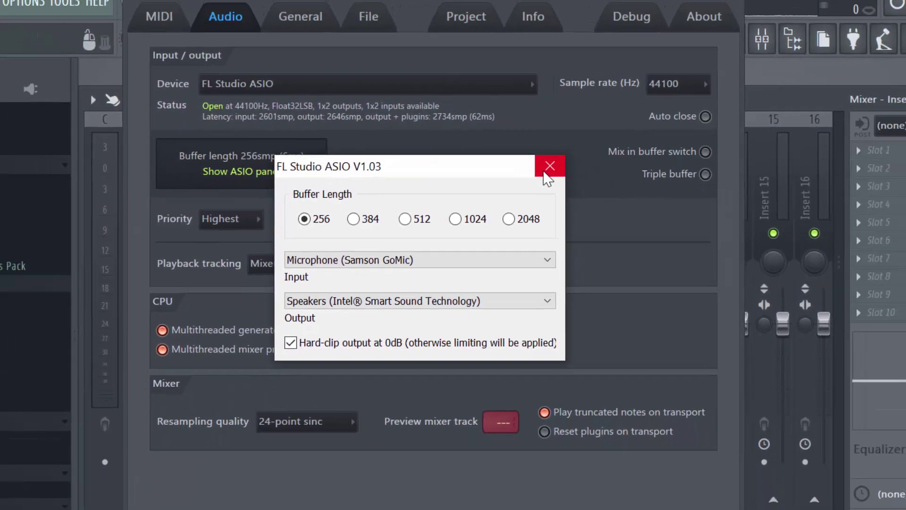
Close the ASIO panel and Audio settings, then select mixer Insert 2.
left_click(631, 195)
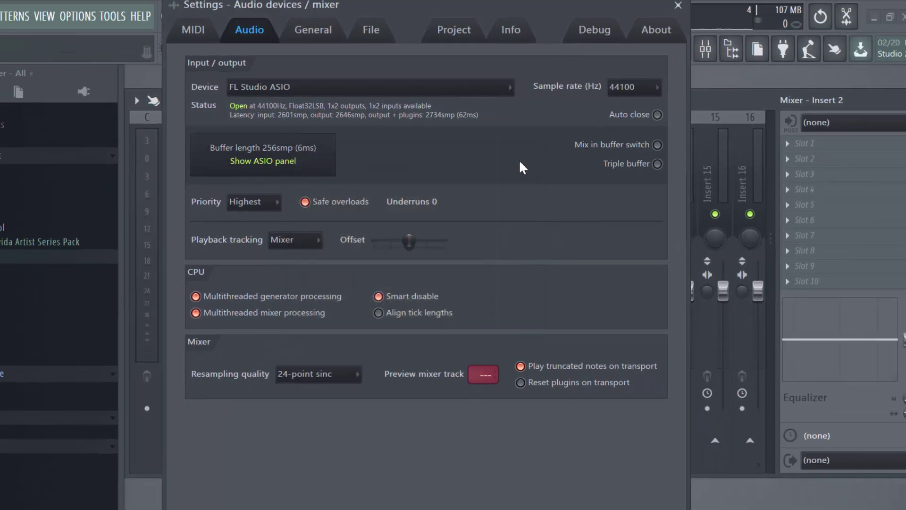
left_click(678, 7)
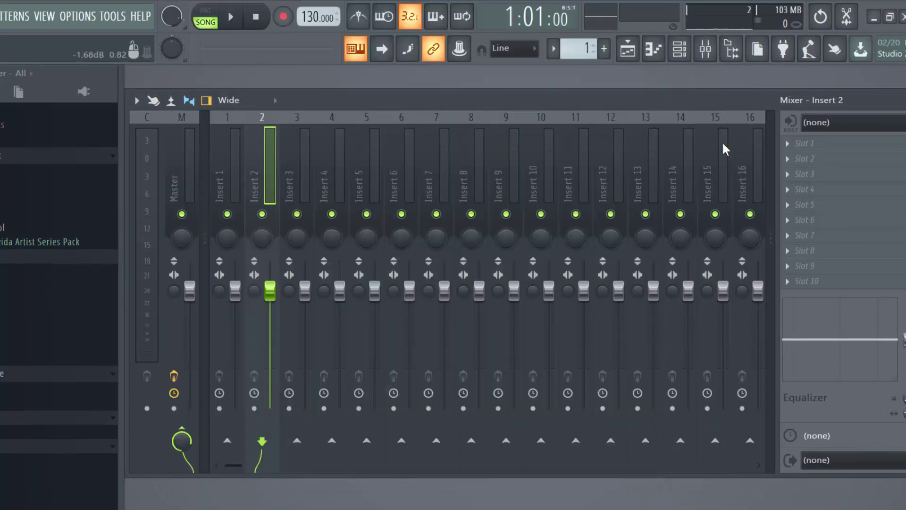
left_click(298, 177)
left_click(256, 169)
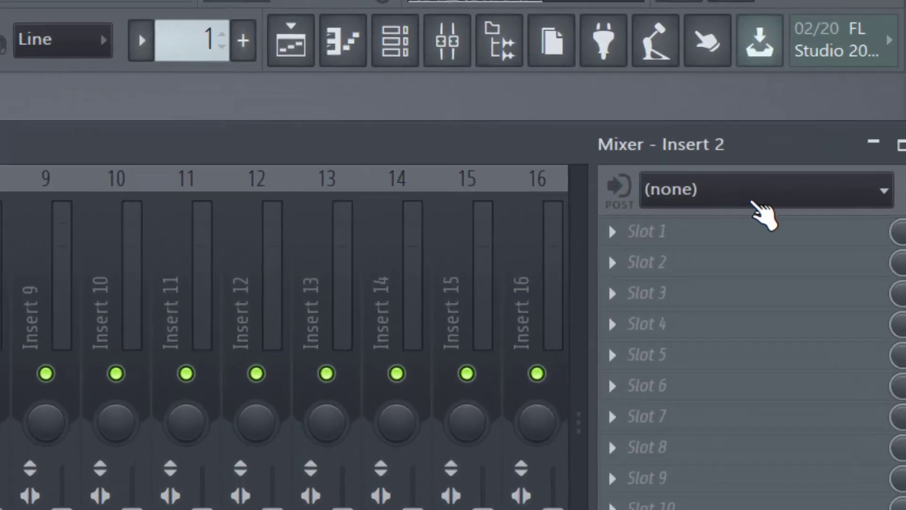
Set Insert 2's input to In 1 and disconnect it from the Master track.
left_click(843, 135)
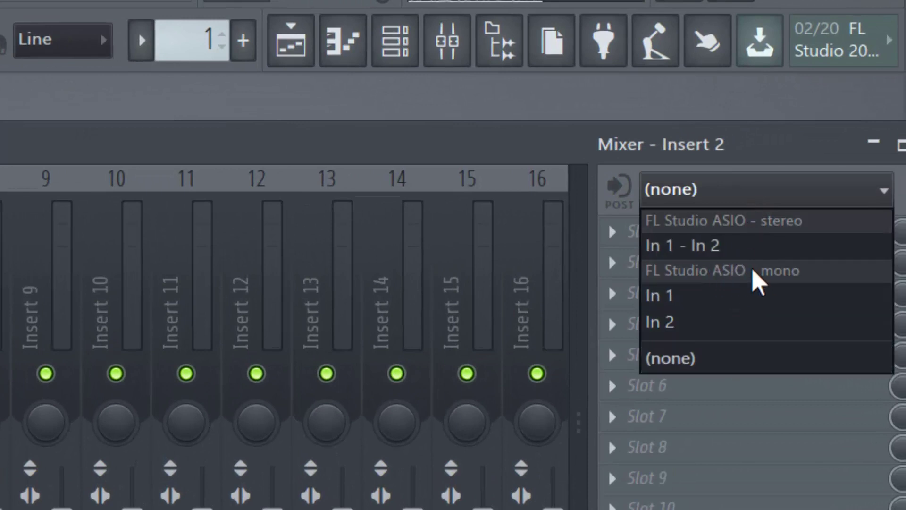
left_click(694, 300)
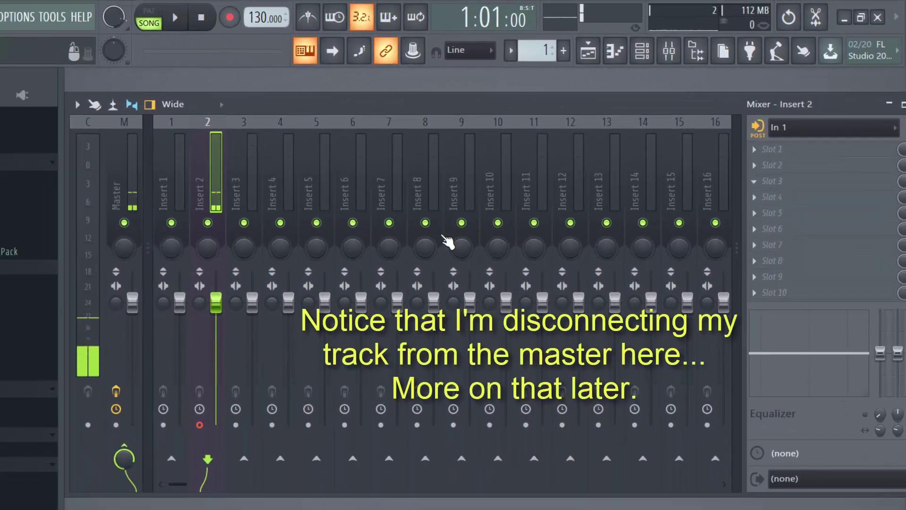
left_click(125, 456)
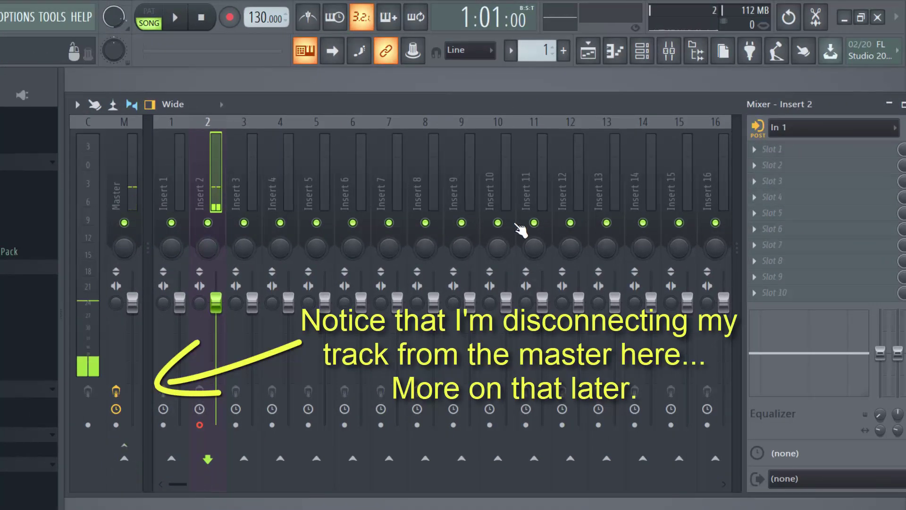
left_click(812, 132)
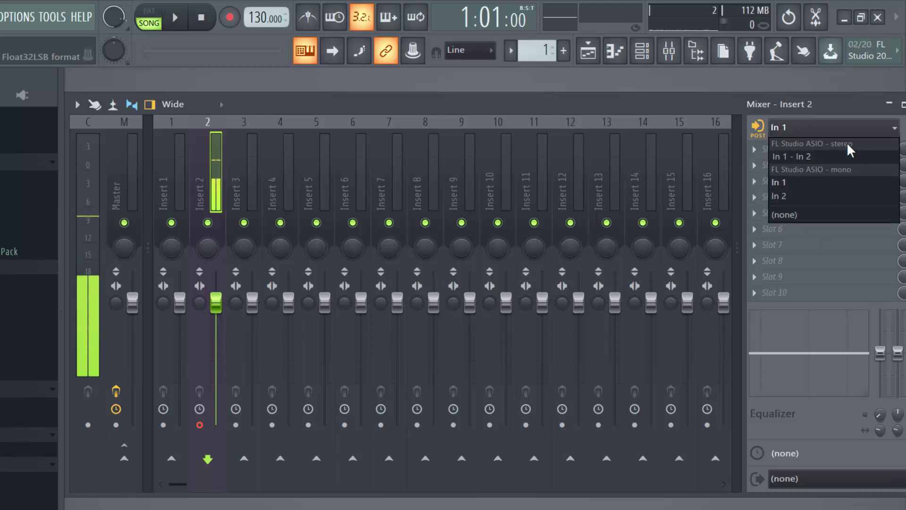
left_click(826, 129)
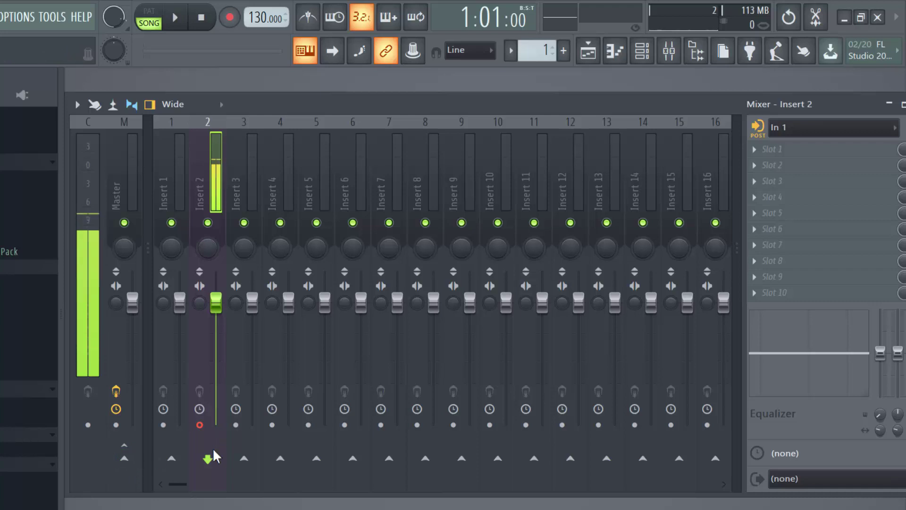
Toggle Insert 2's Master routing back off and keep In 1 as its input.
left_click(124, 454)
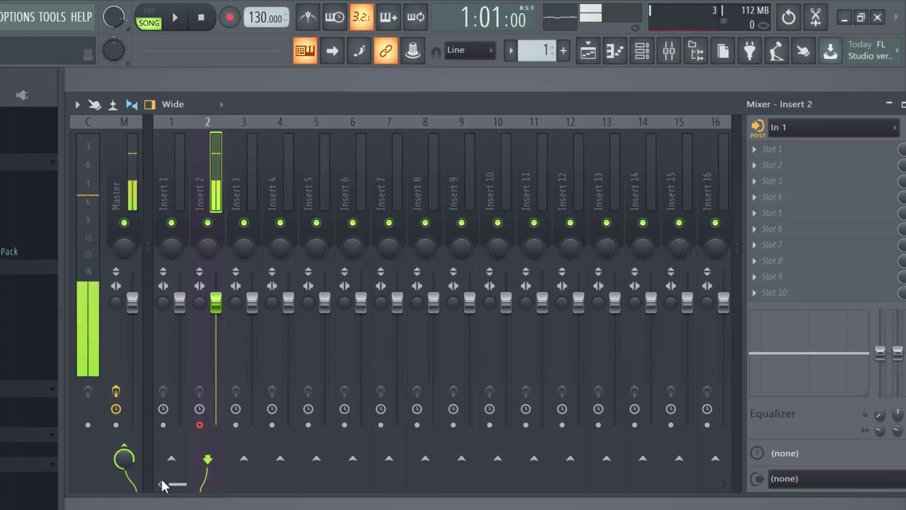
left_click(125, 453)
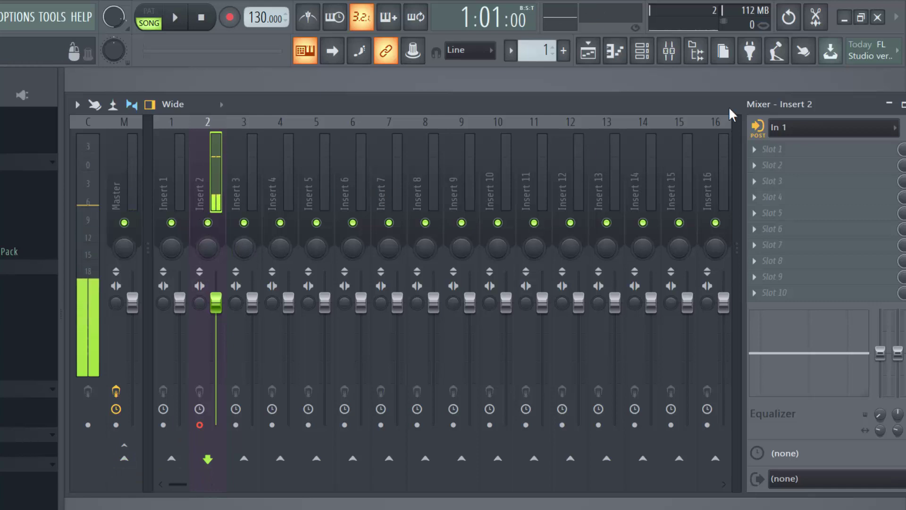
left_click(808, 130)
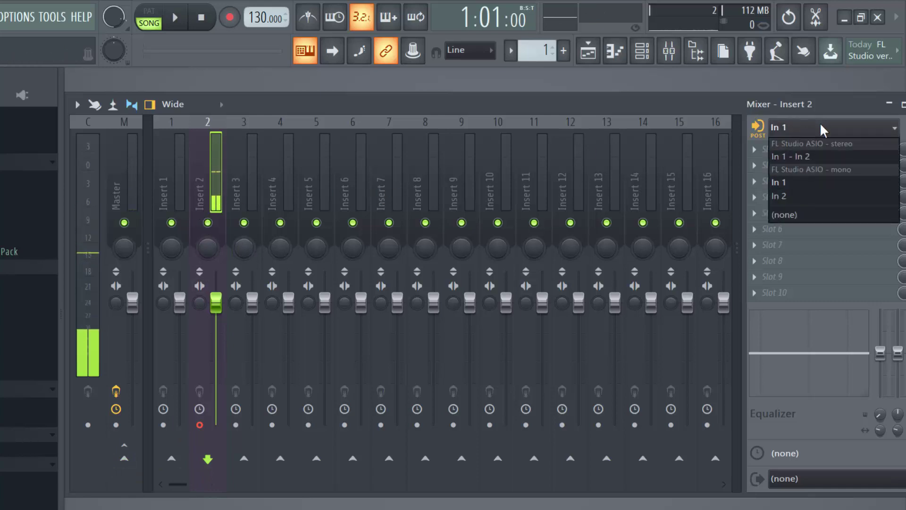
left_click(823, 130)
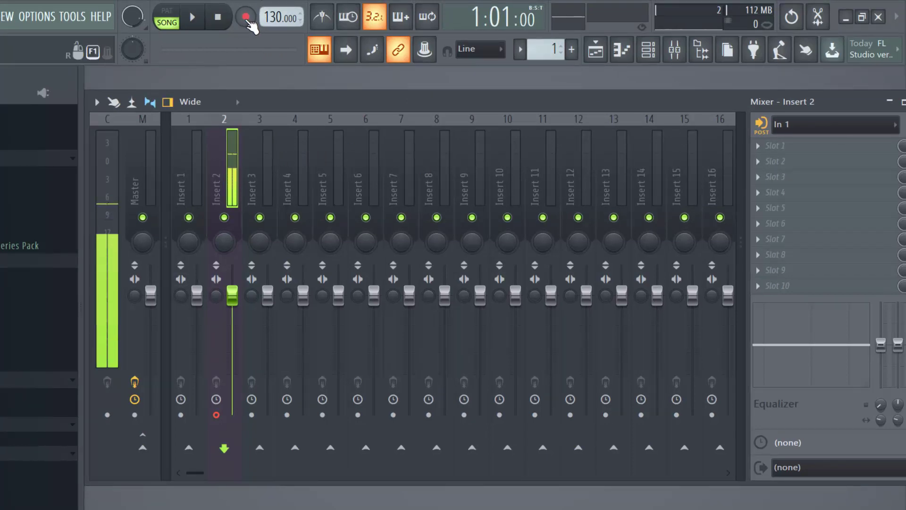
Record a voice take into the playlist as an audio clip, then stop recording.
left_click(246, 18)
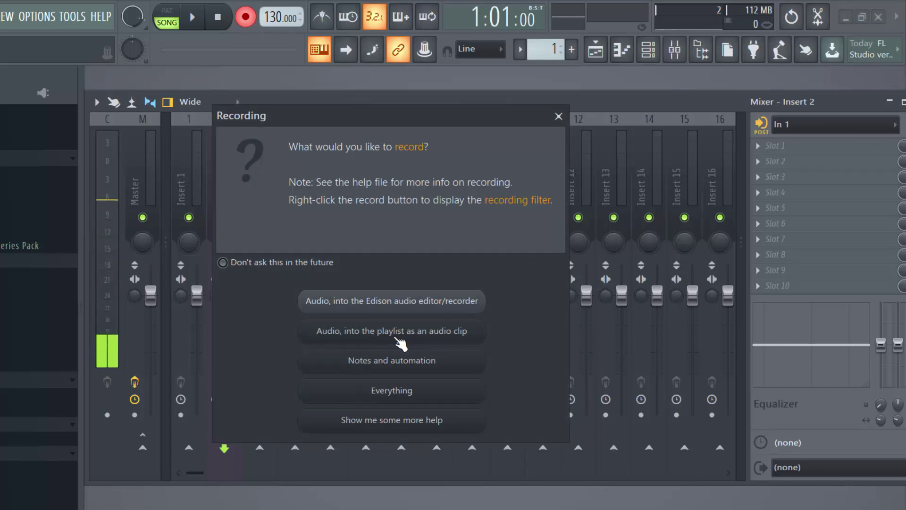
left_click(427, 331)
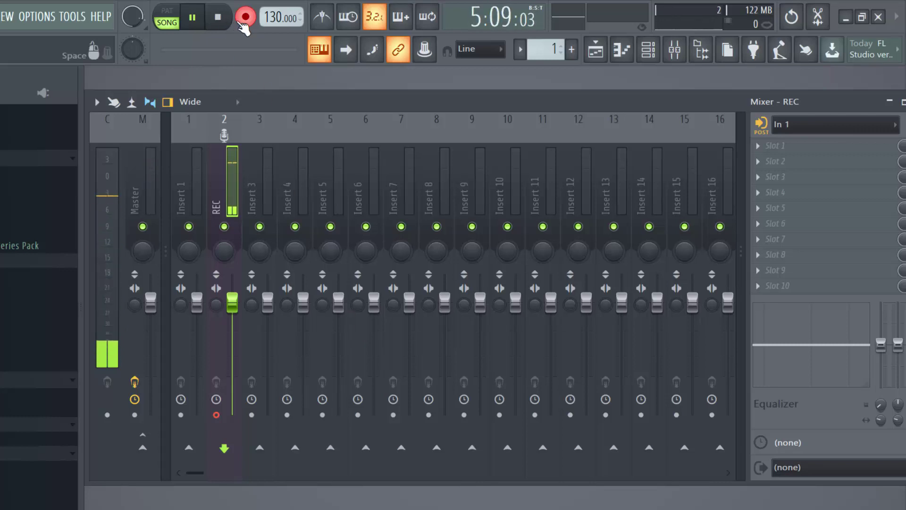
left_click(218, 18)
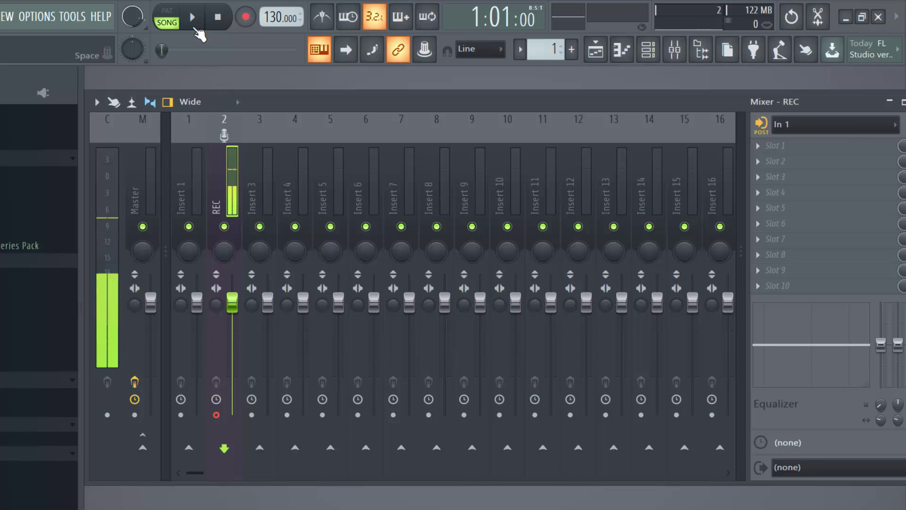
Show the playlist, zoom out, play back the recorded REC clip, and return to the mixer.
left_click(596, 50)
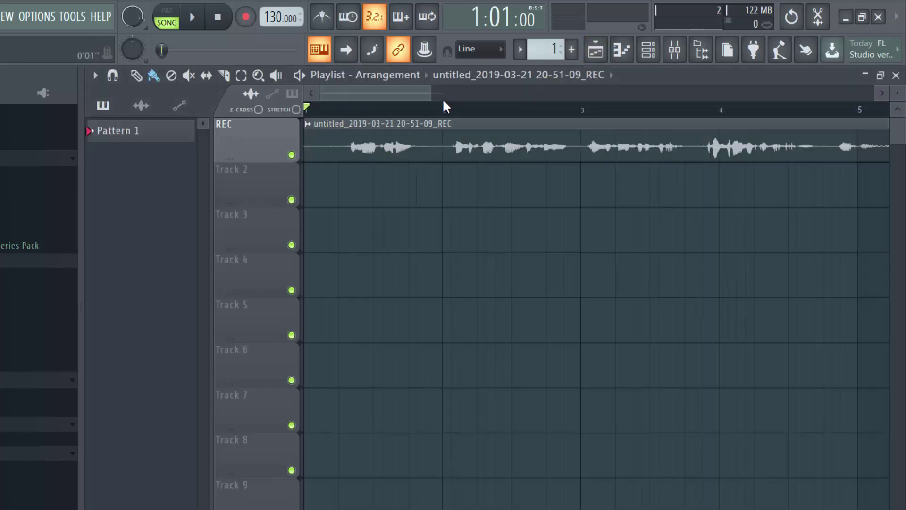
left_click_drag(430, 94, 445, 116)
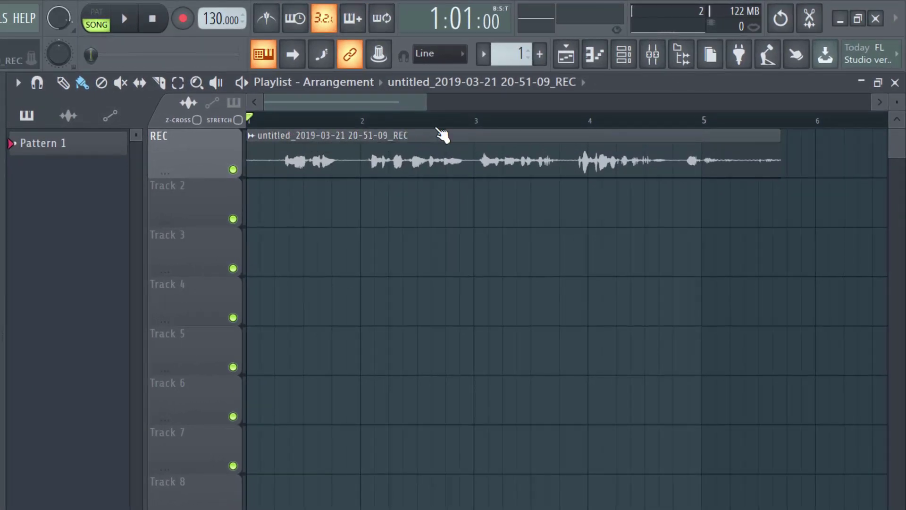
left_click_drag(425, 102, 474, 102)
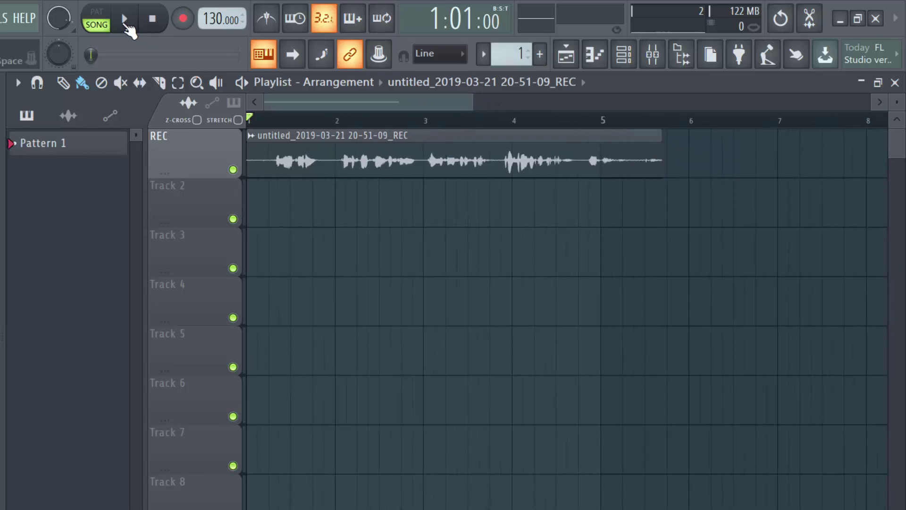
left_click(126, 23)
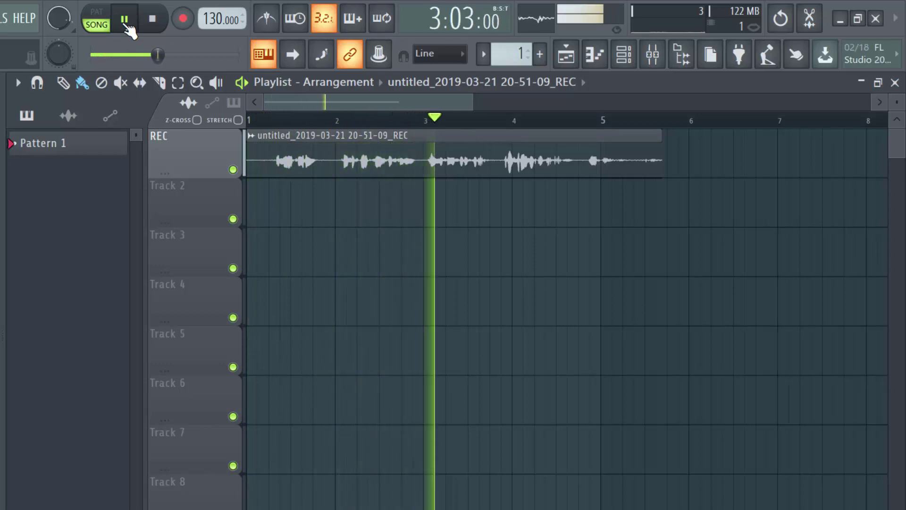
left_click(154, 25)
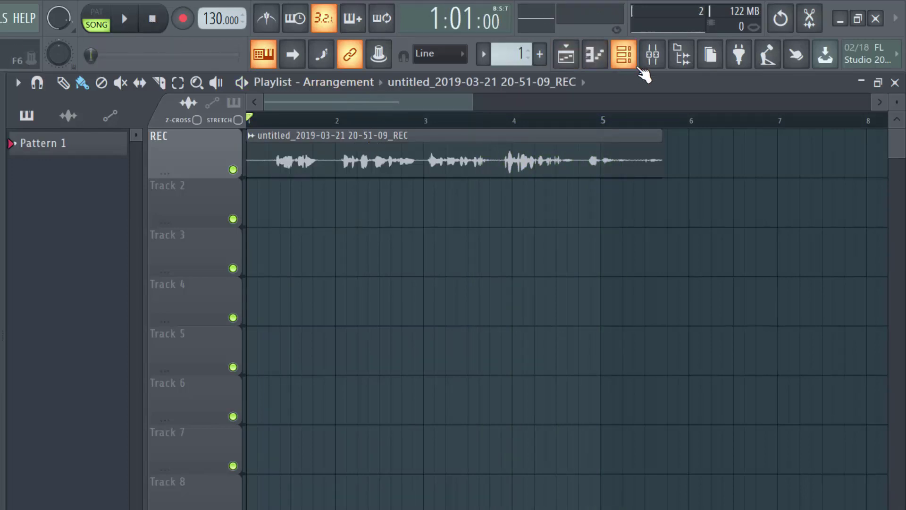
left_click(649, 61)
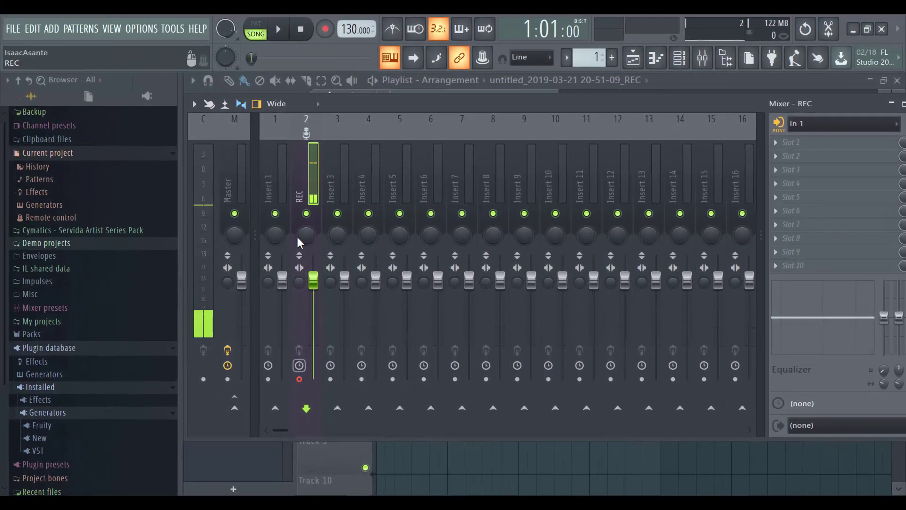
Recheck the FL Studio ASIO panel in Audio settings, then close both windows.
left_click(142, 29)
left_click(173, 70)
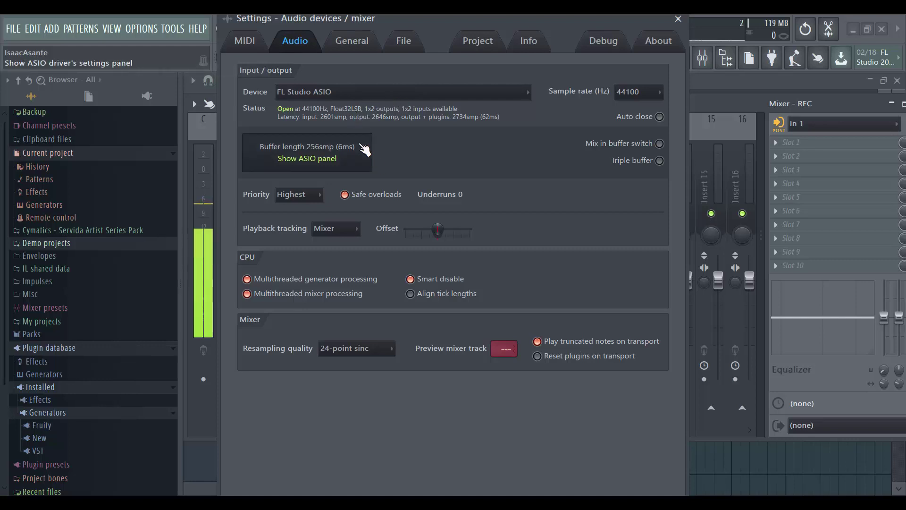
left_click(307, 157)
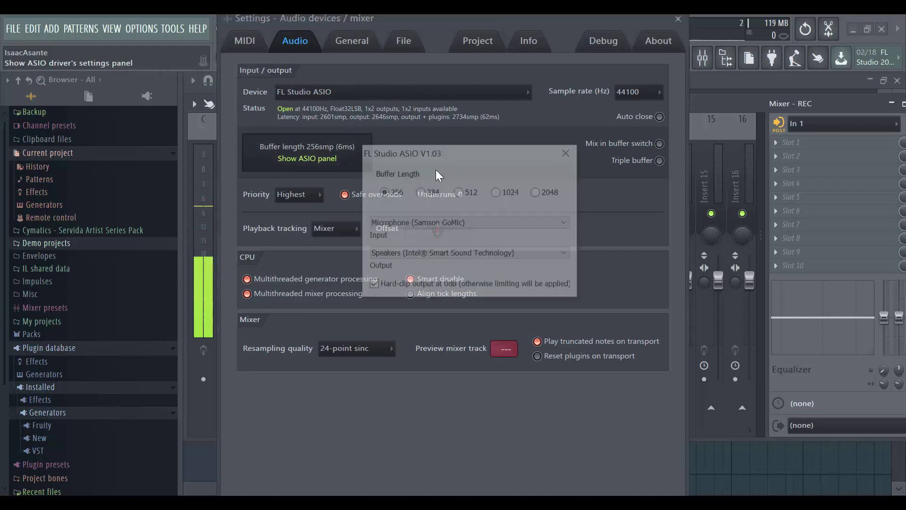
left_click(569, 151)
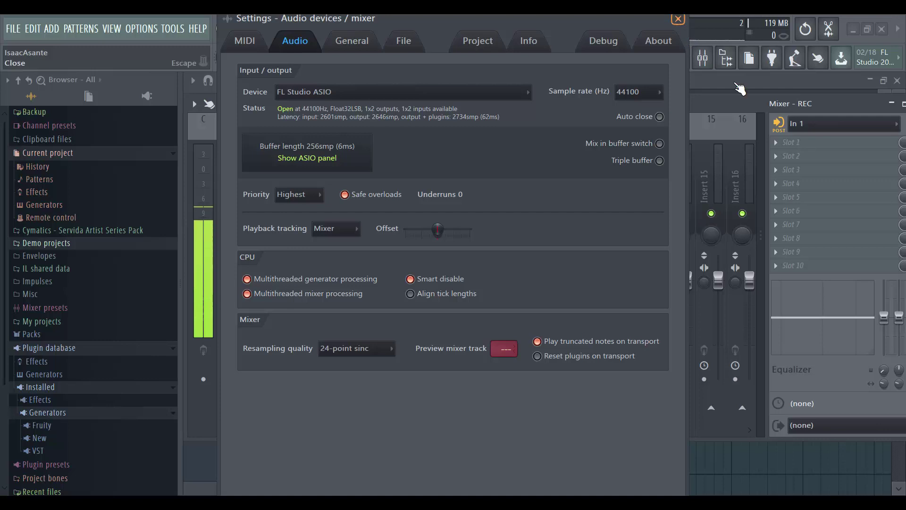
left_click(679, 20)
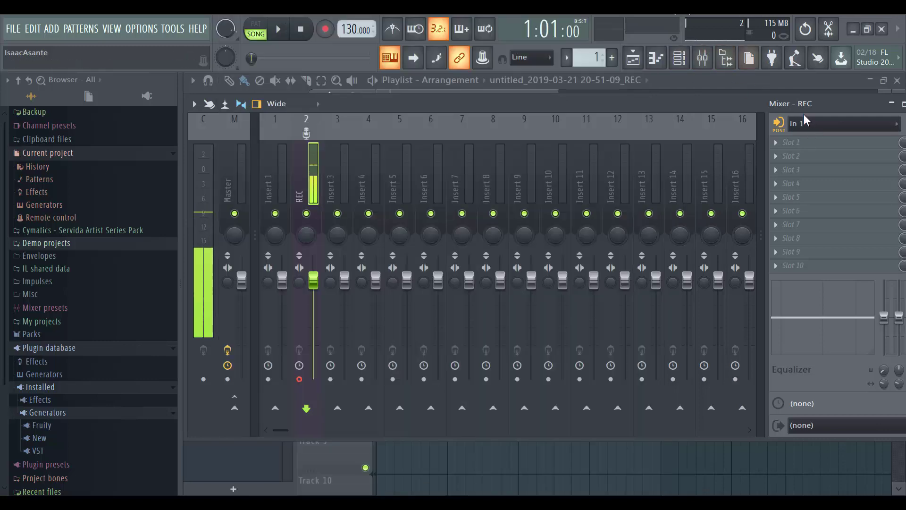
Keep In 1 as the REC insert's input, arm it, and dismiss the recording prompt.
left_click(822, 131)
left_click(801, 134)
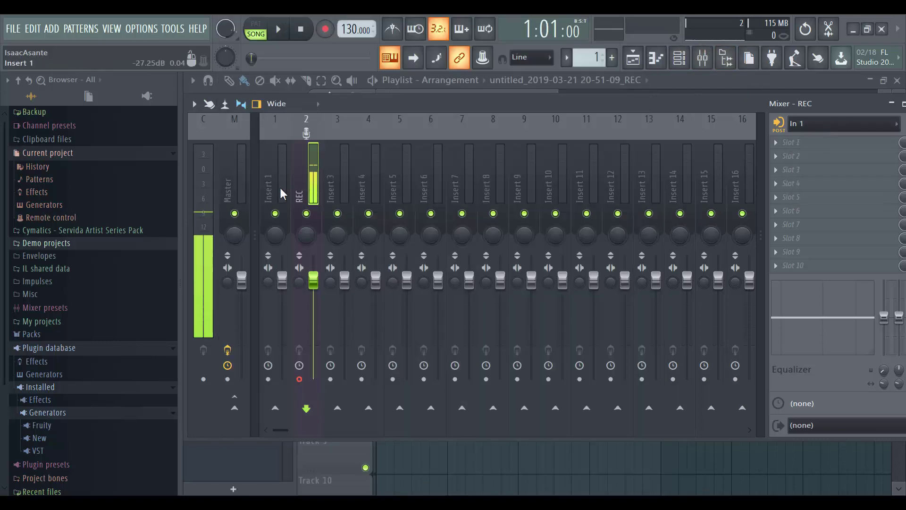
left_click(299, 378)
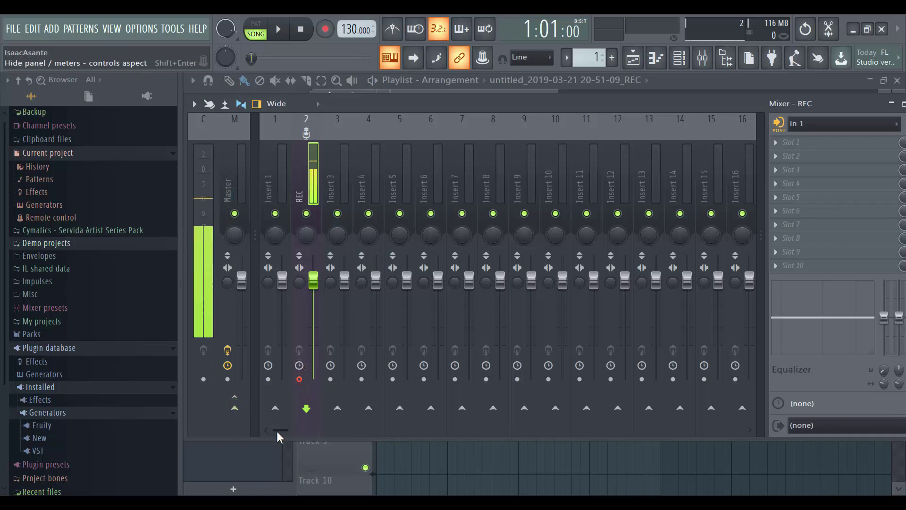
left_click(325, 29)
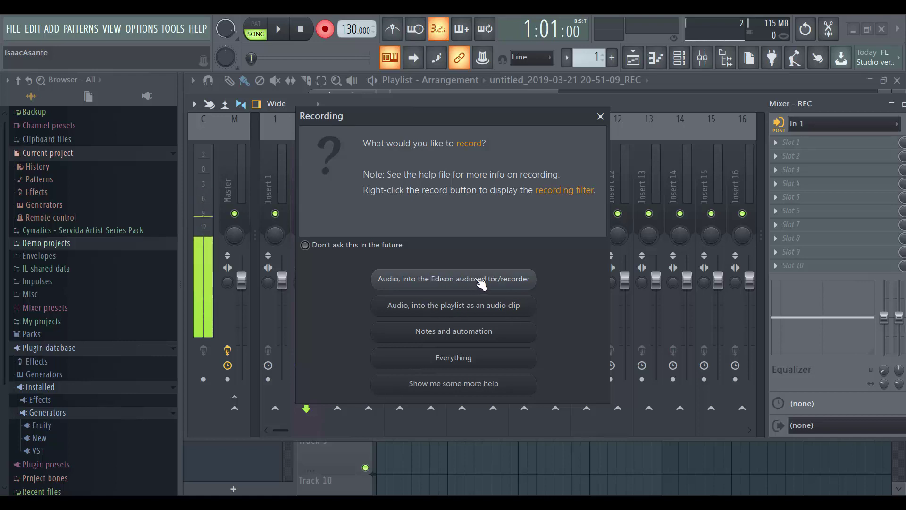
left_click(600, 116)
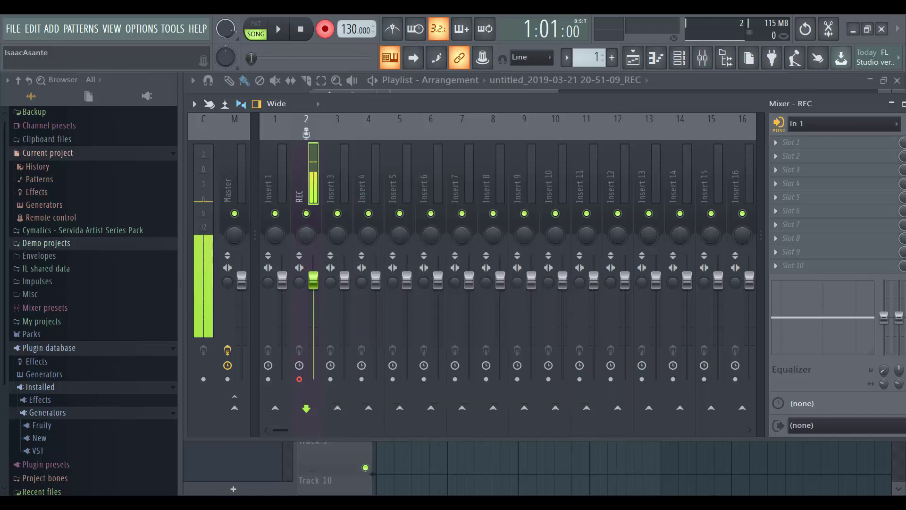
Float the mixer window and bring the playlist with the REC clip to the front.
left_click(903, 104)
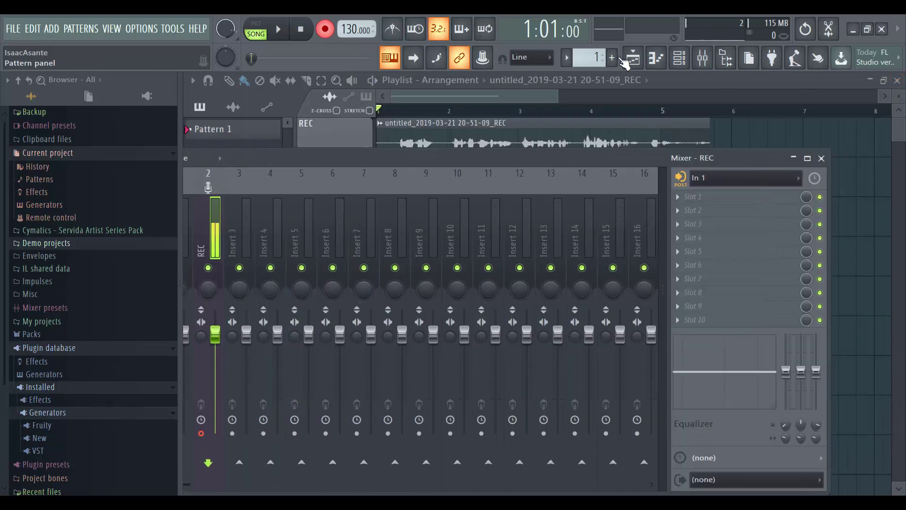
left_click(632, 58)
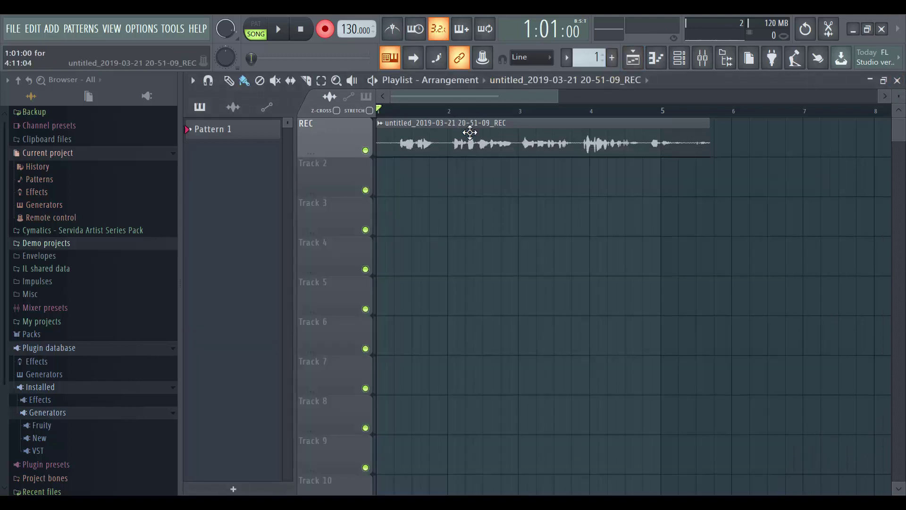